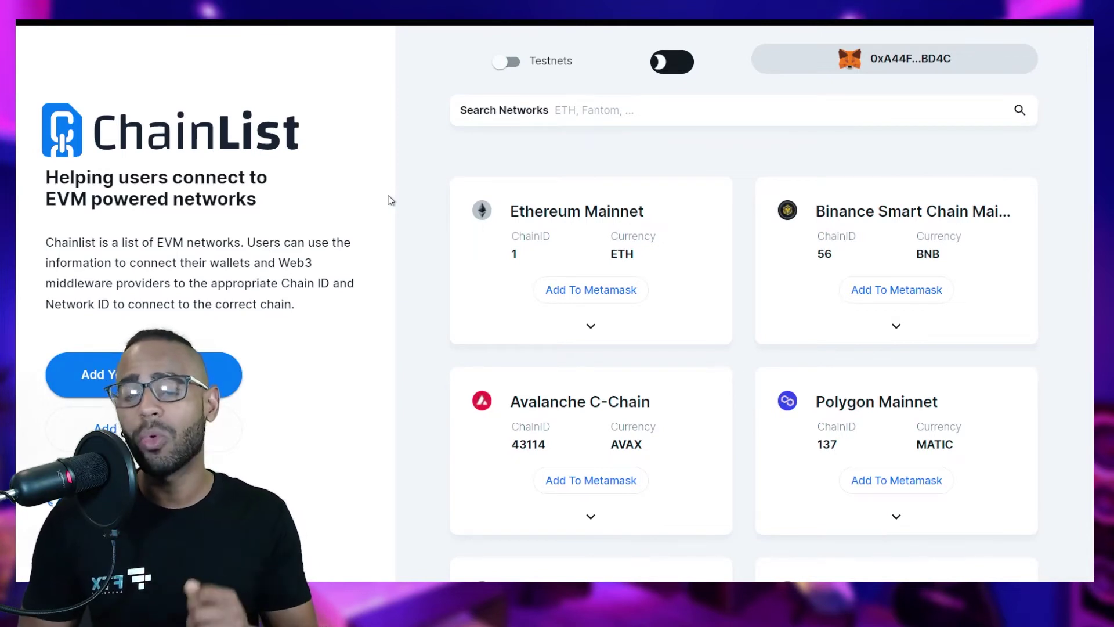
Search ChainList for 'arbitrum' and dismiss the Brave notification popup
left_click(638, 108)
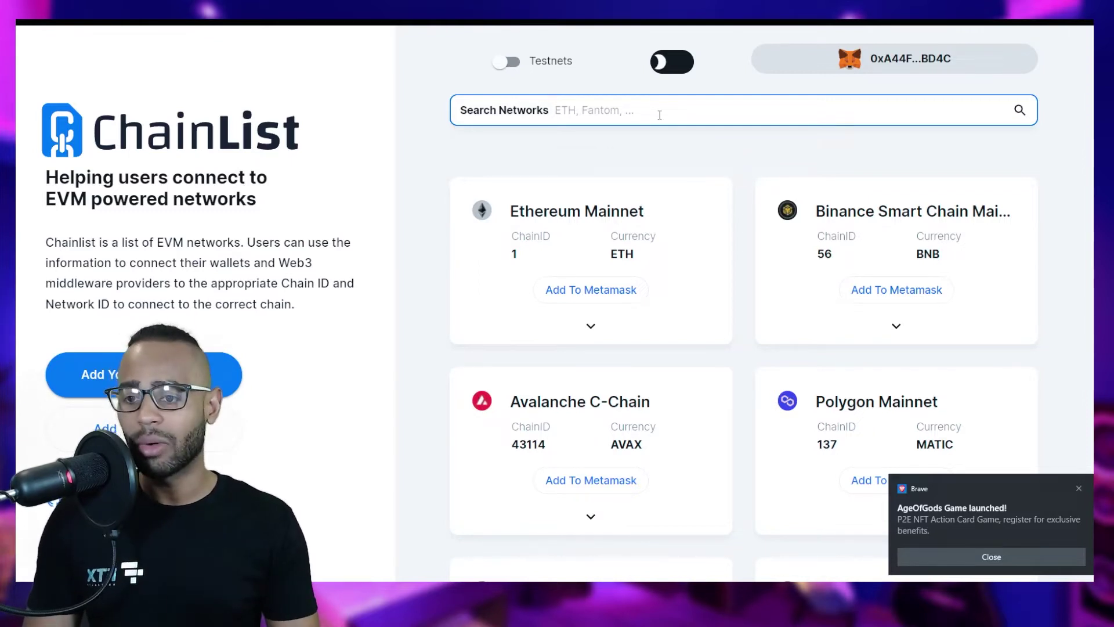
type("arbitrum")
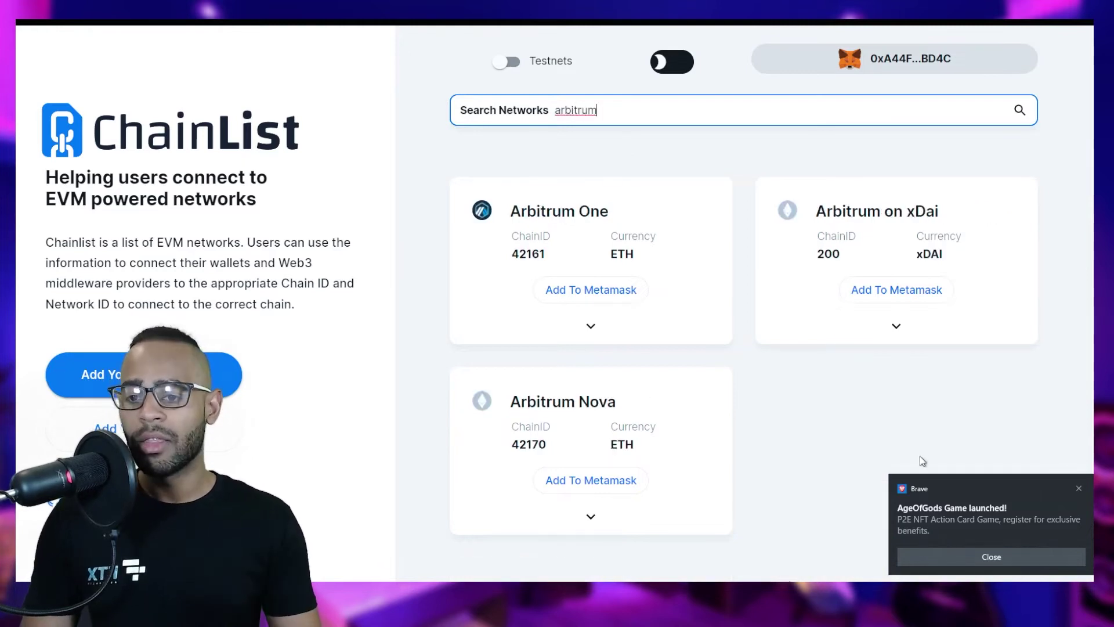
left_click(1078, 487)
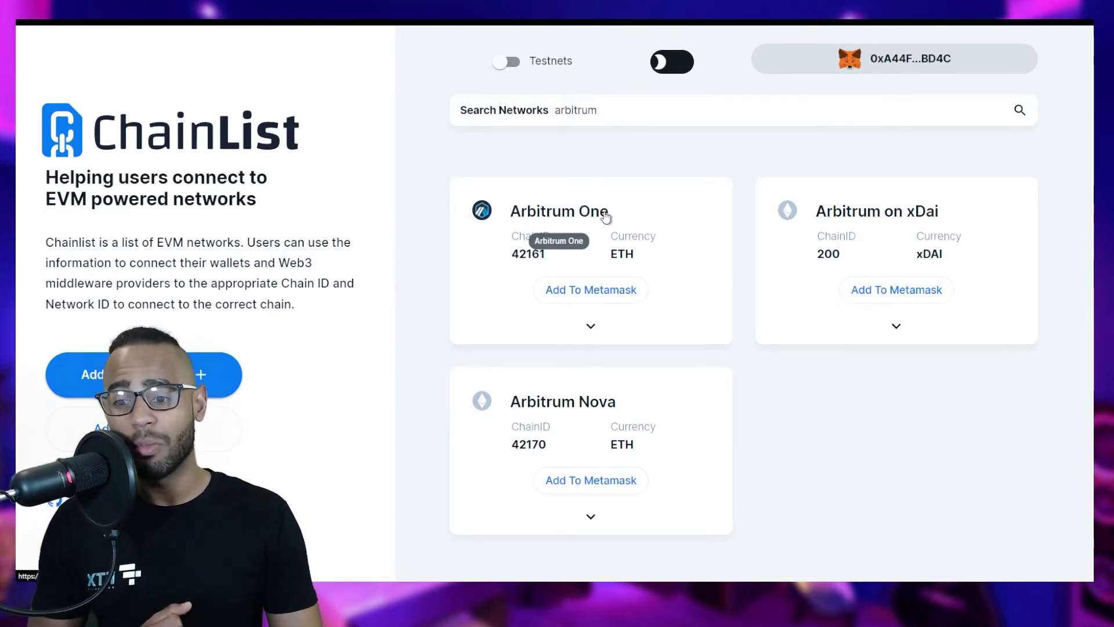
Add Arbitrum One (chain ID 42161) to MetaMask, approve it, and switch the wallet to it
left_click(613, 302)
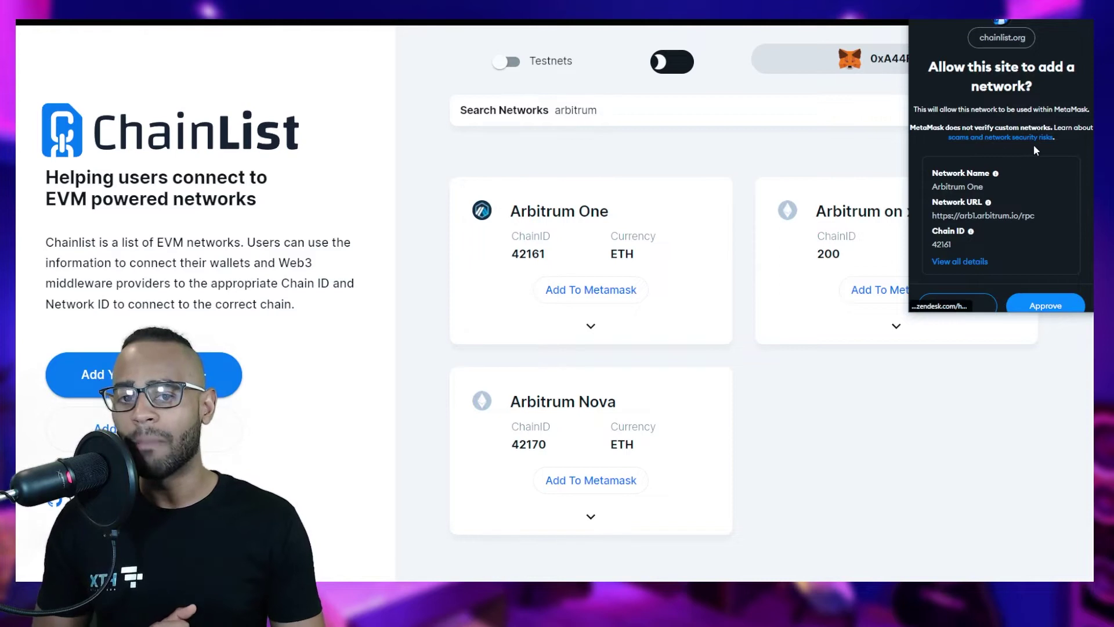
scroll(1037, 149, "down", 1)
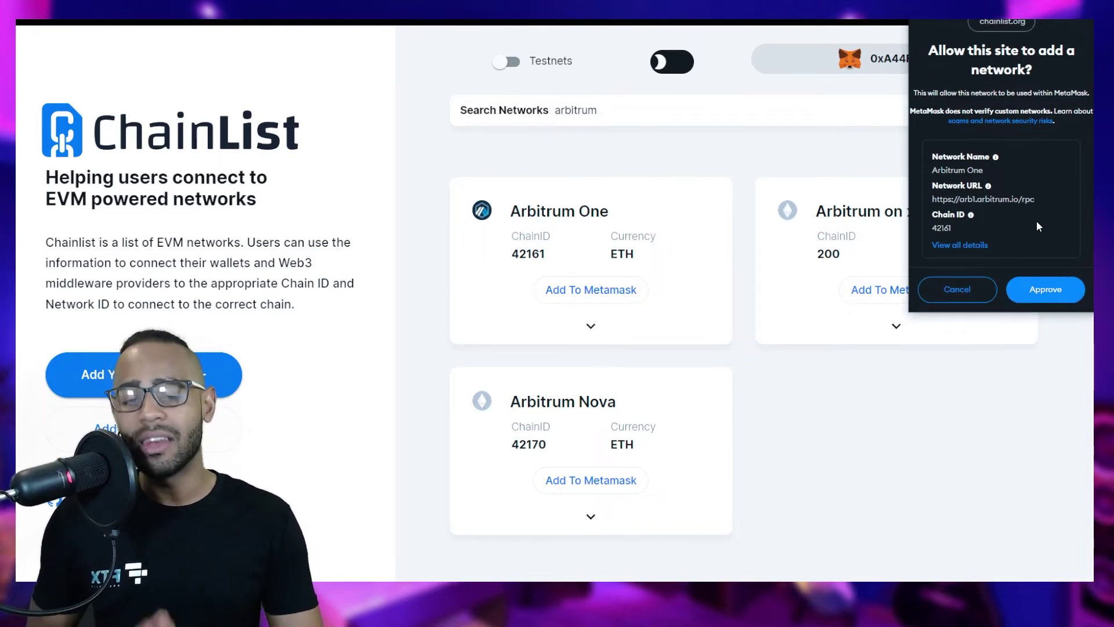
left_click(1053, 296)
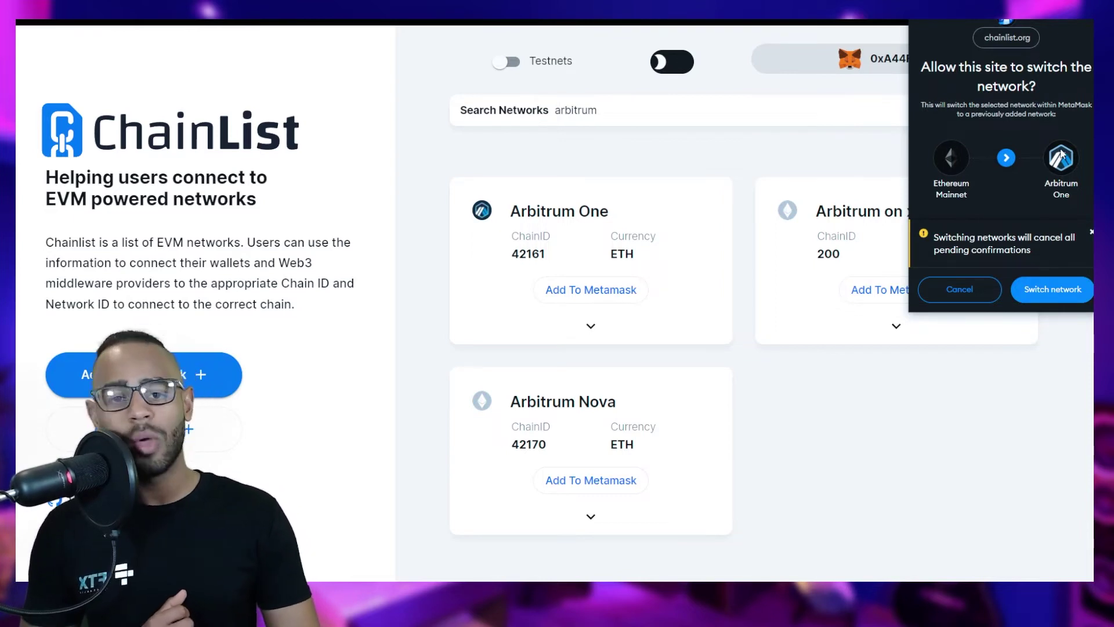
left_click(1053, 290)
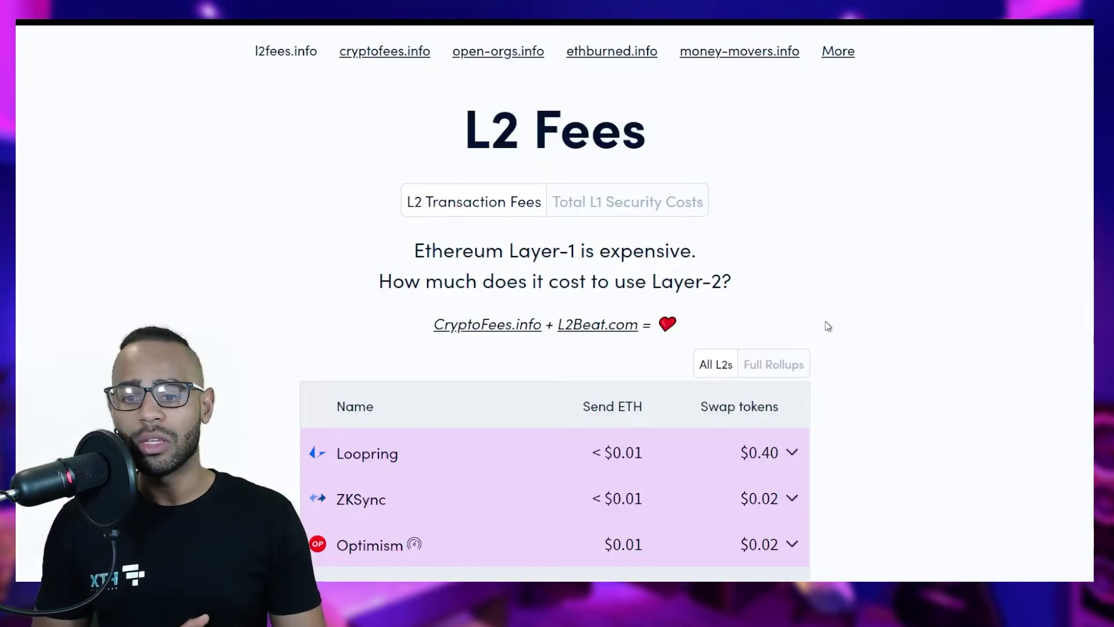
Scroll through the l2fees.info fee table, noting $0.07 to send ETH on Arbitrum One
scroll(997, 402, "down", 3)
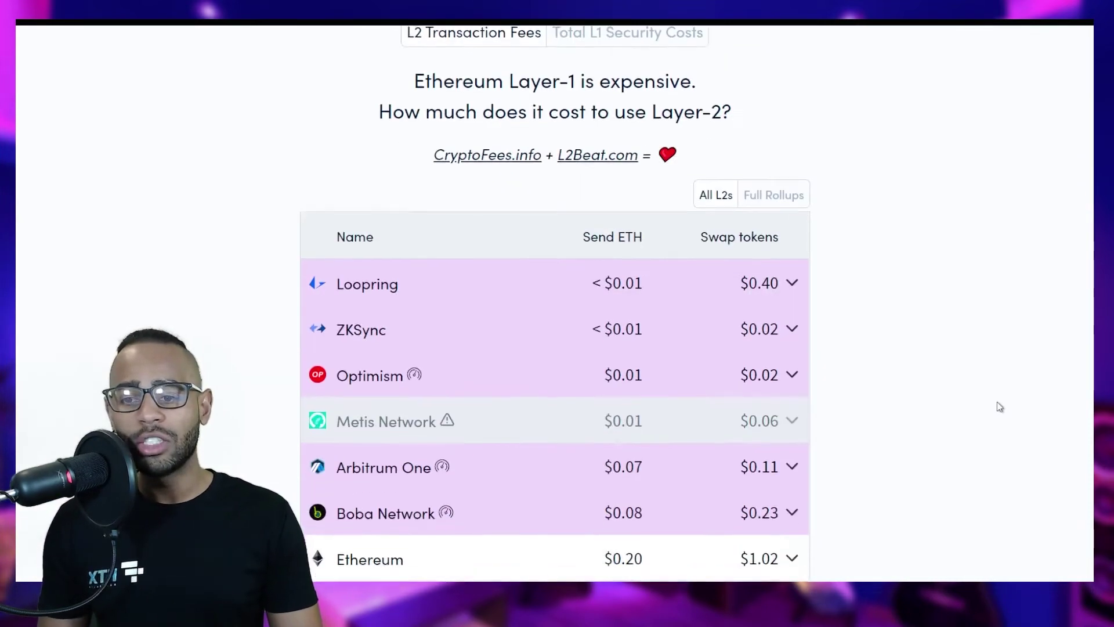
scroll(982, 436, "up", 3)
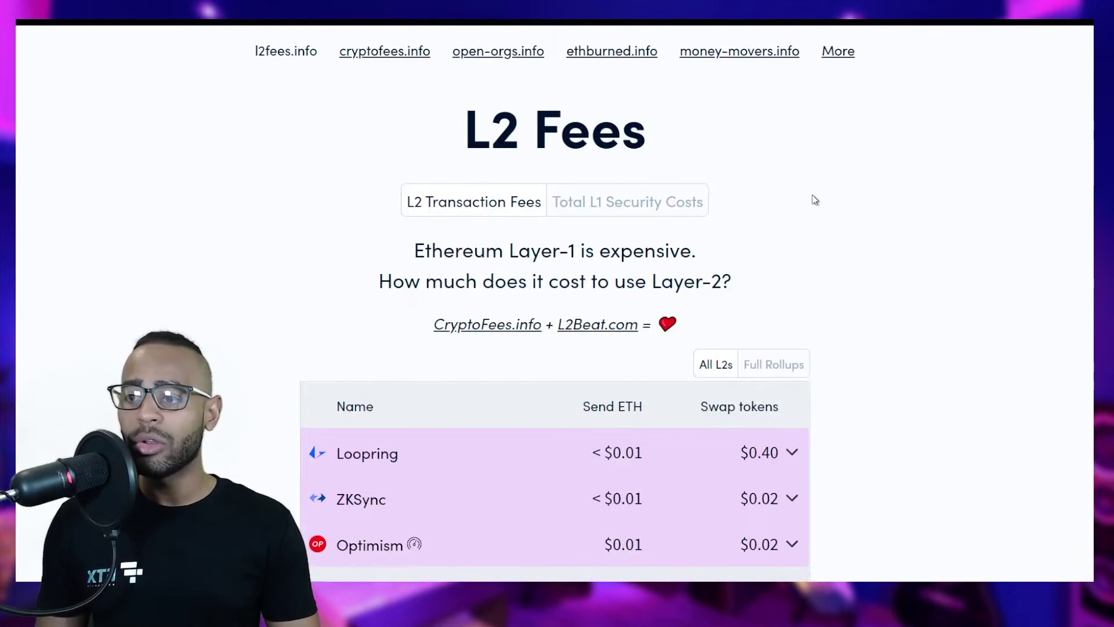
scroll(877, 276, "down", 5)
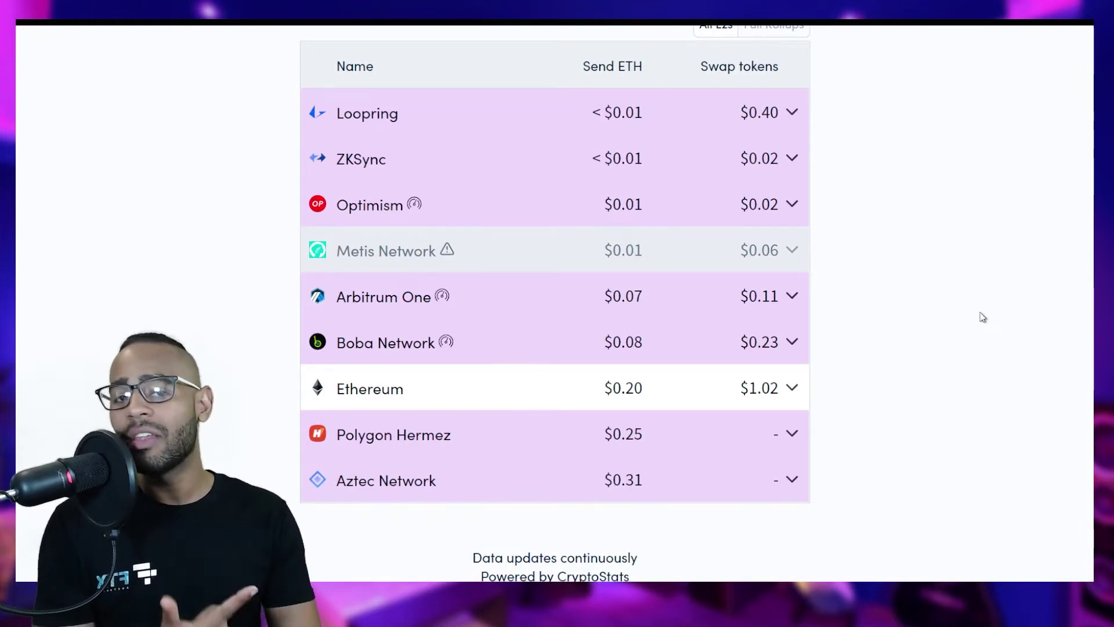
scroll(963, 342, "down", 1)
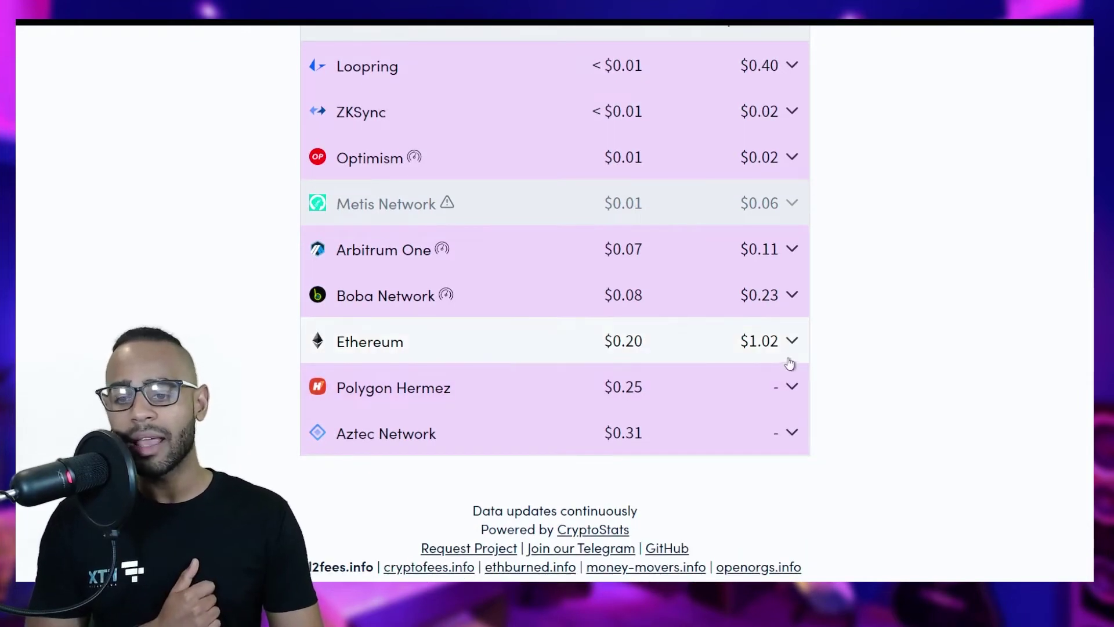
scroll(660, 269, "up", 6)
scroll(627, 243, "down", 6)
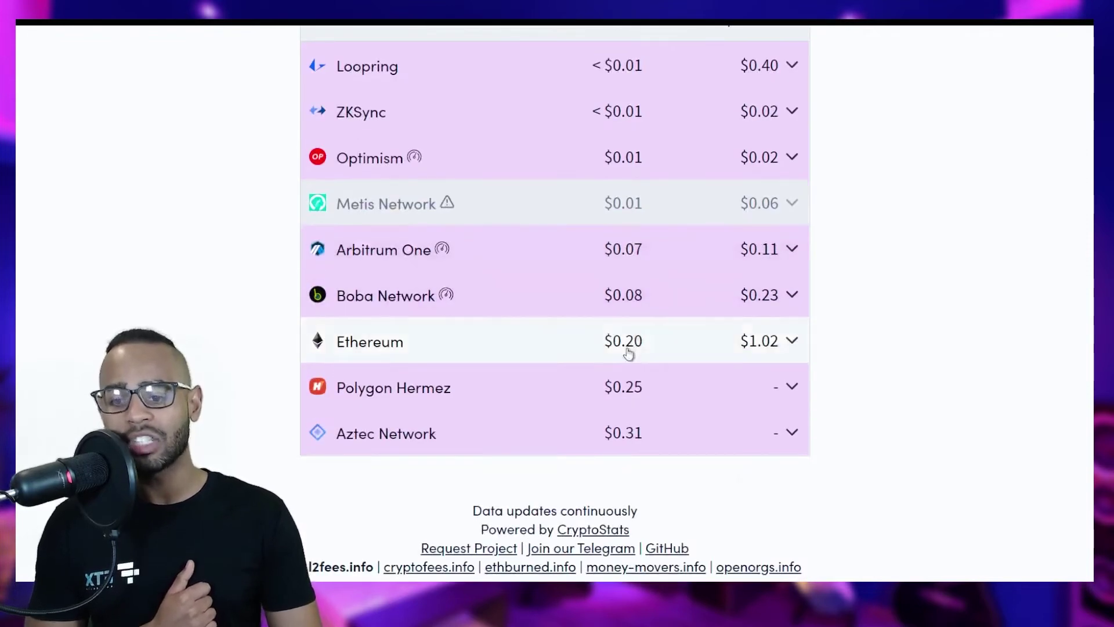
scroll(635, 354, "up", 5)
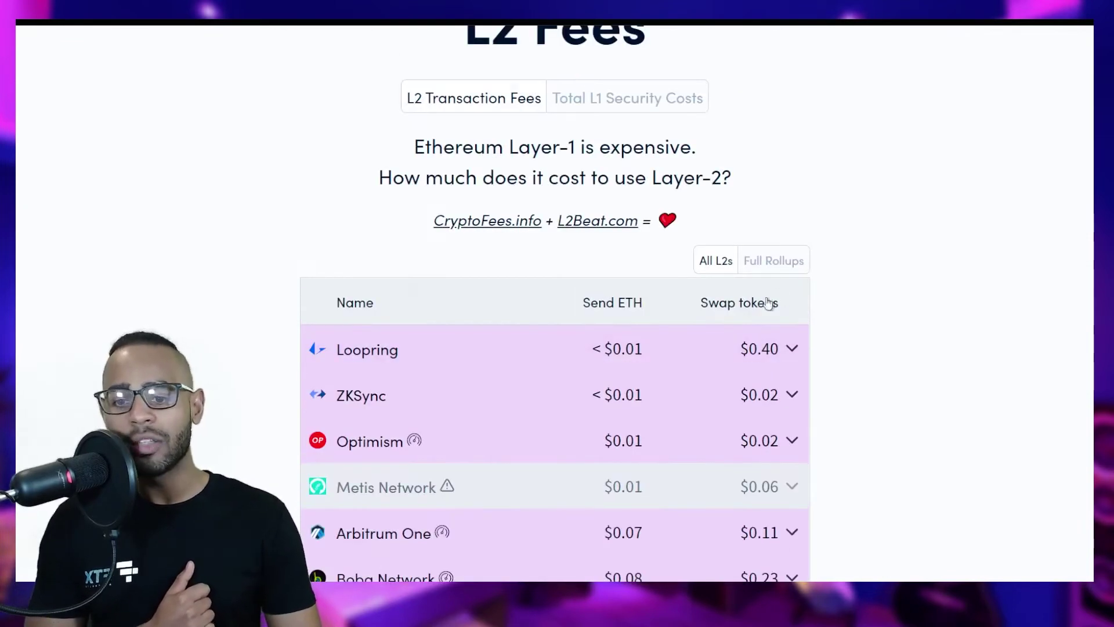
scroll(783, 311, "down", 5)
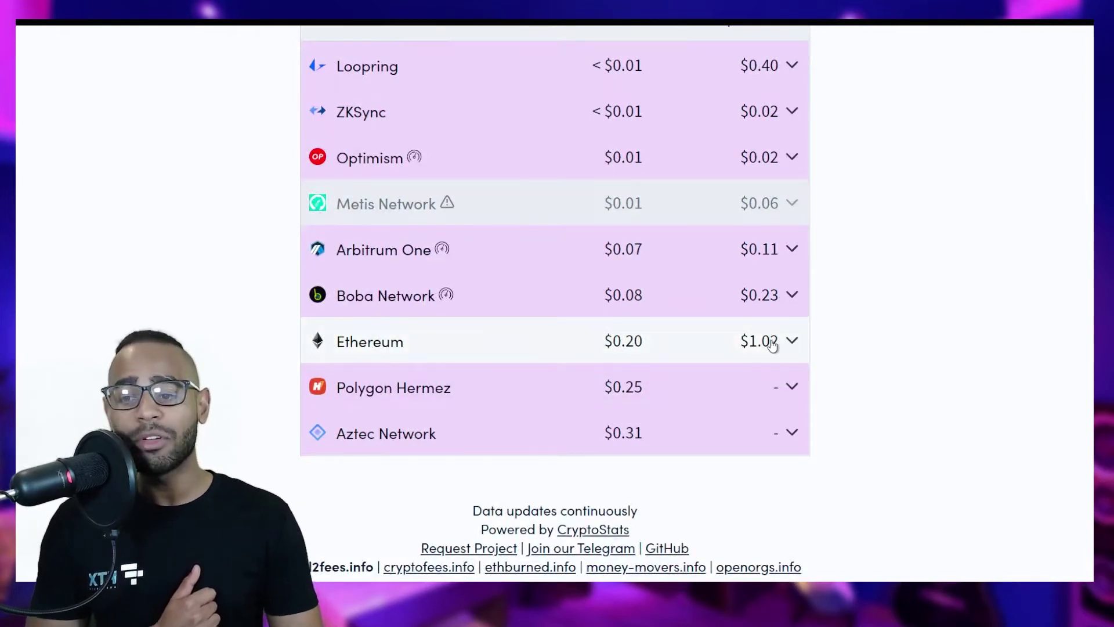
scroll(655, 259, "up", 3)
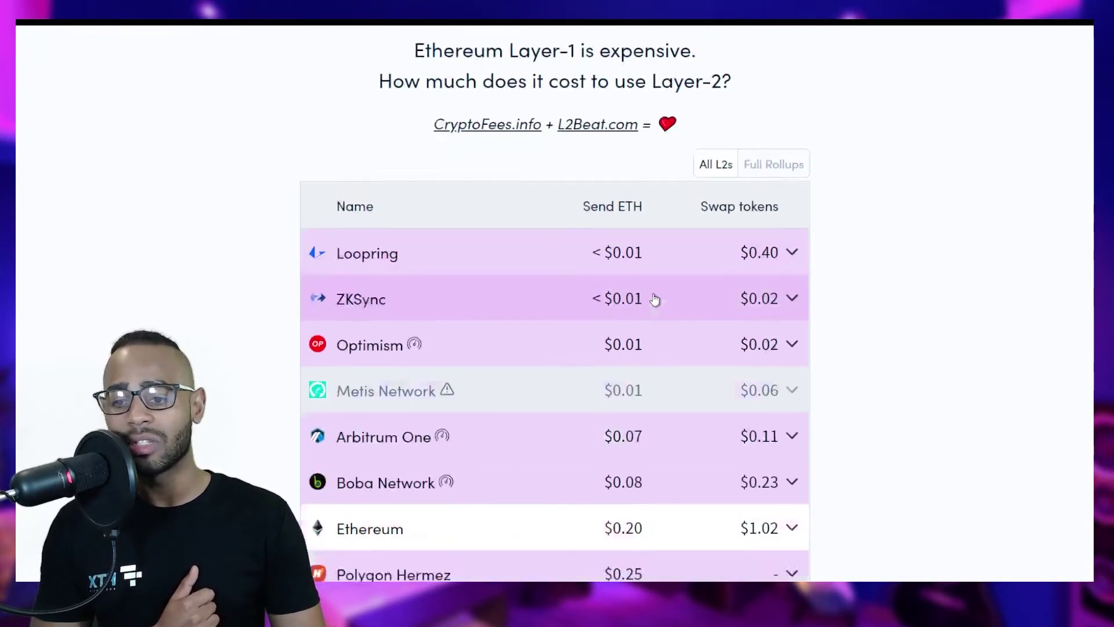
scroll(654, 299, "down", 2)
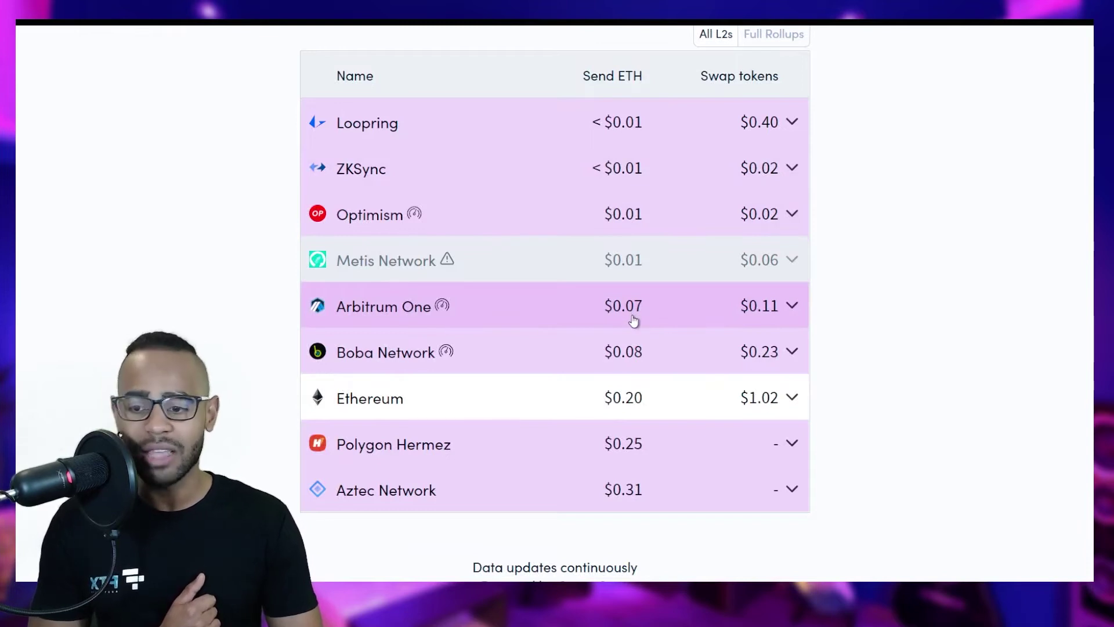
scroll(824, 316, "up", 3)
scroll(789, 328, "down", 3)
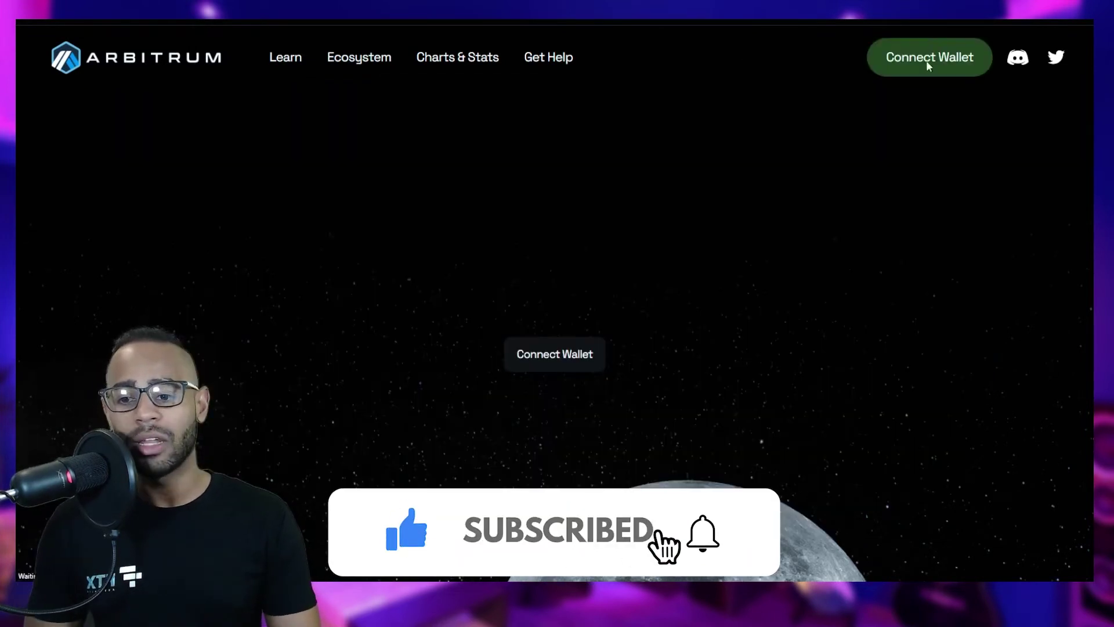
Connect MetaMask to the Arbitrum Bridge and pick USDC as the token
left_click(927, 61)
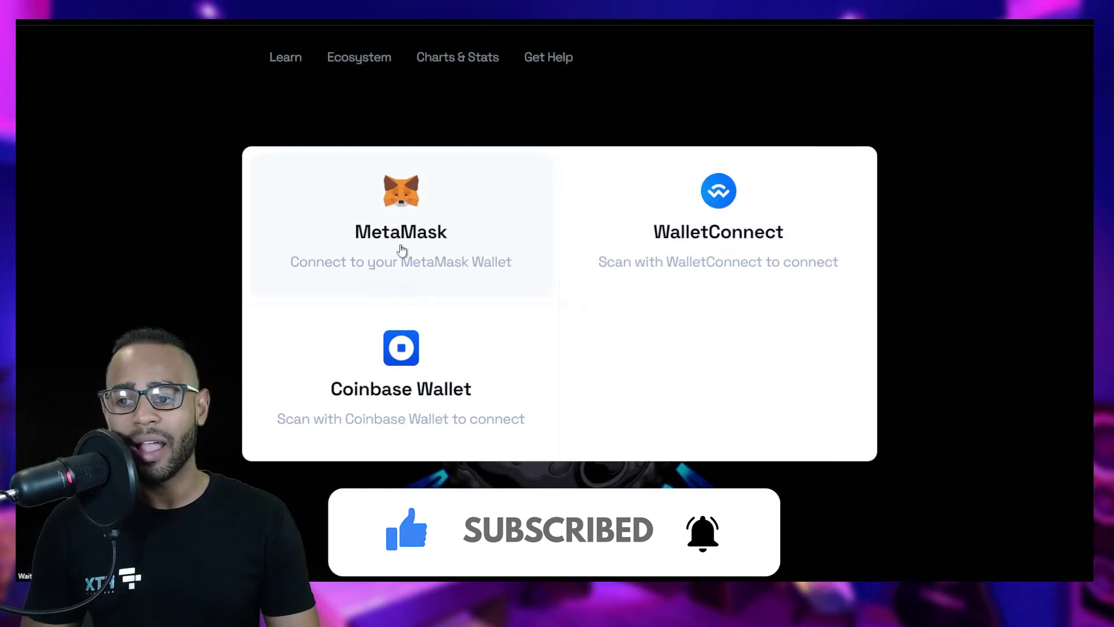
left_click(401, 232)
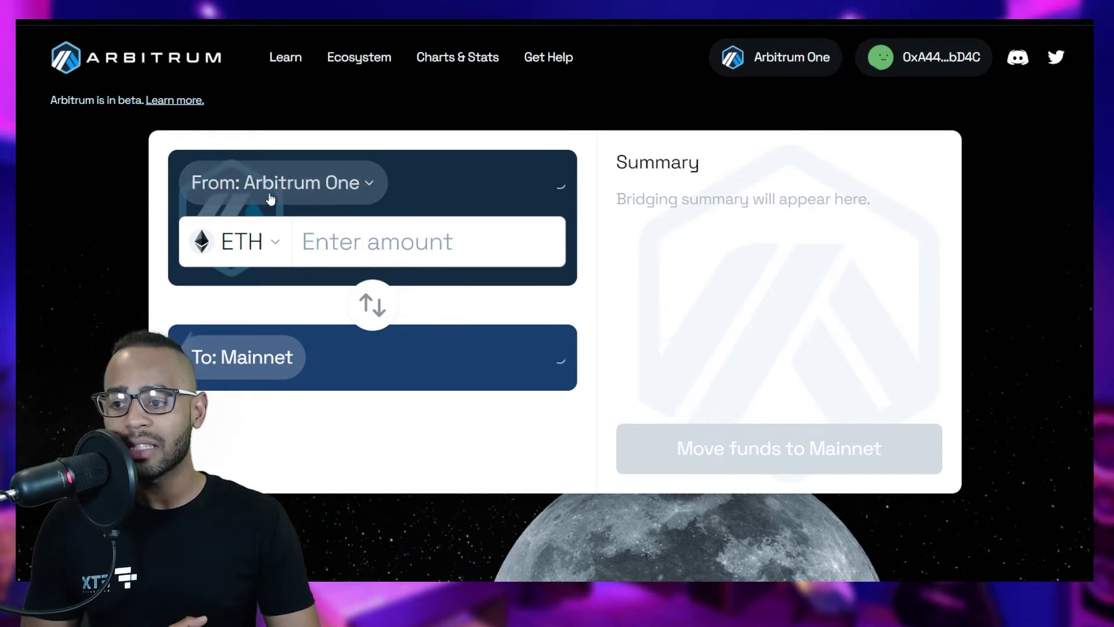
left_click(255, 243)
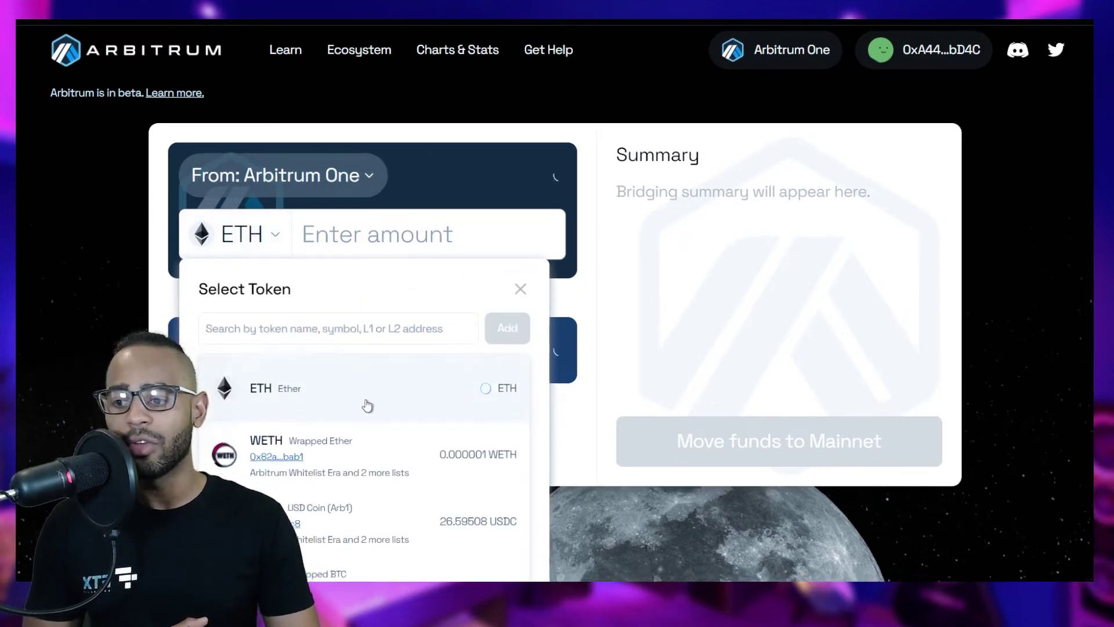
scroll(377, 418, "down", 1)
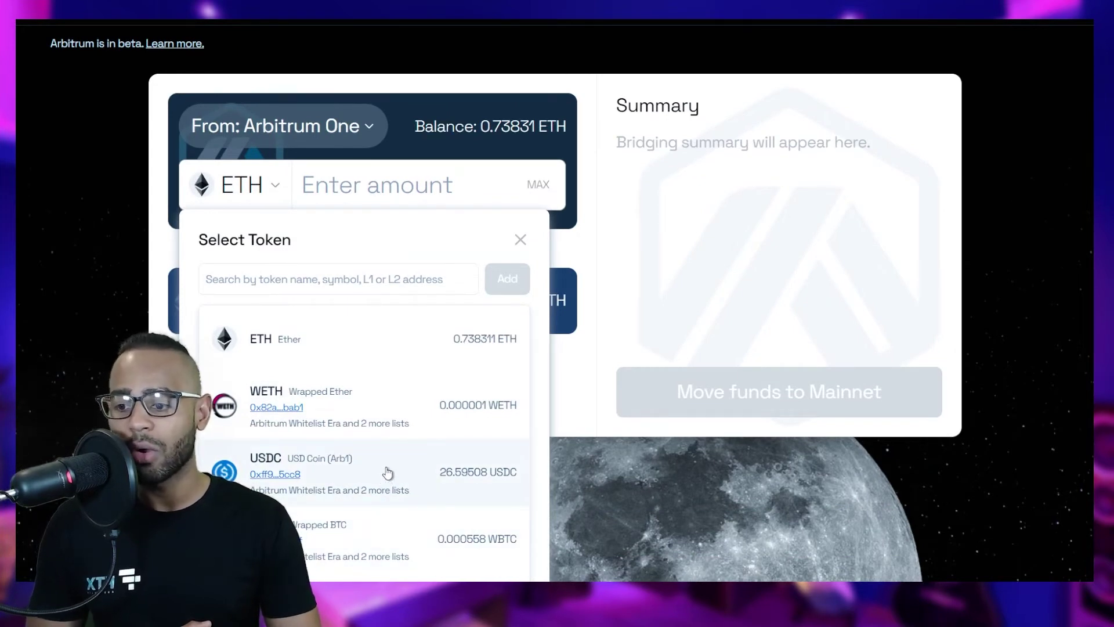
left_click(405, 489)
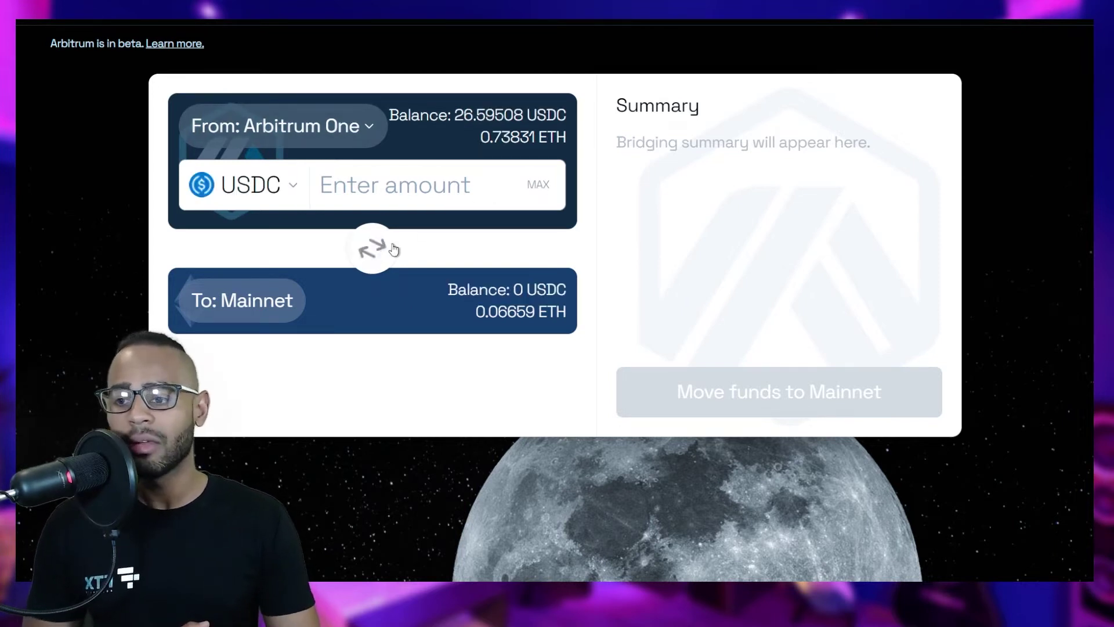
Set the bridge direction back to Mainnet → Arbitrum One and show the token list
left_click(373, 248)
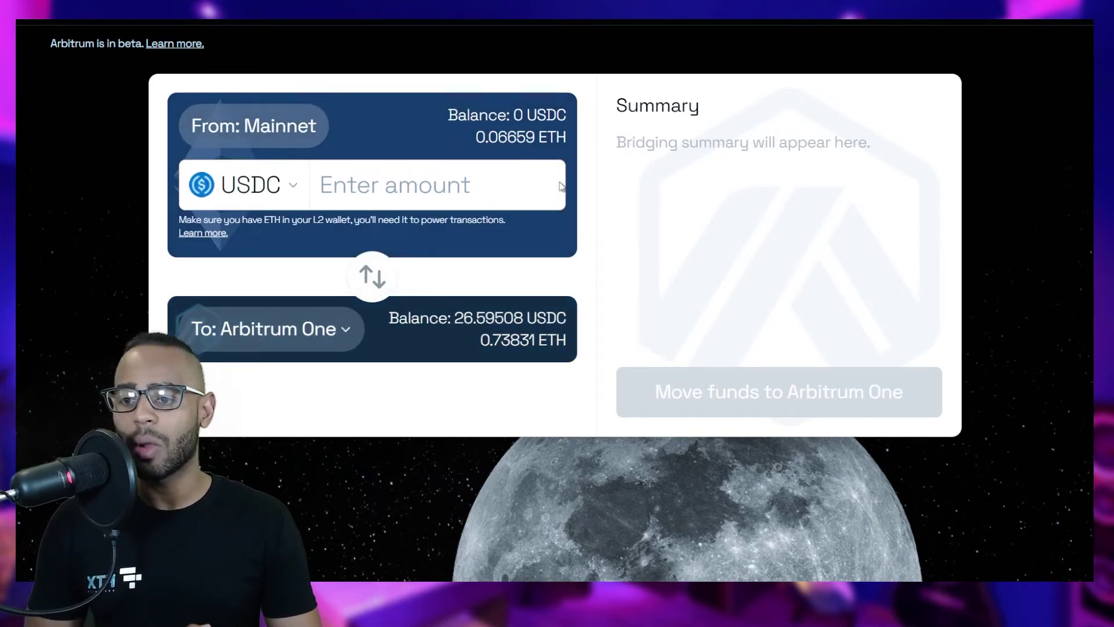
left_click(375, 278)
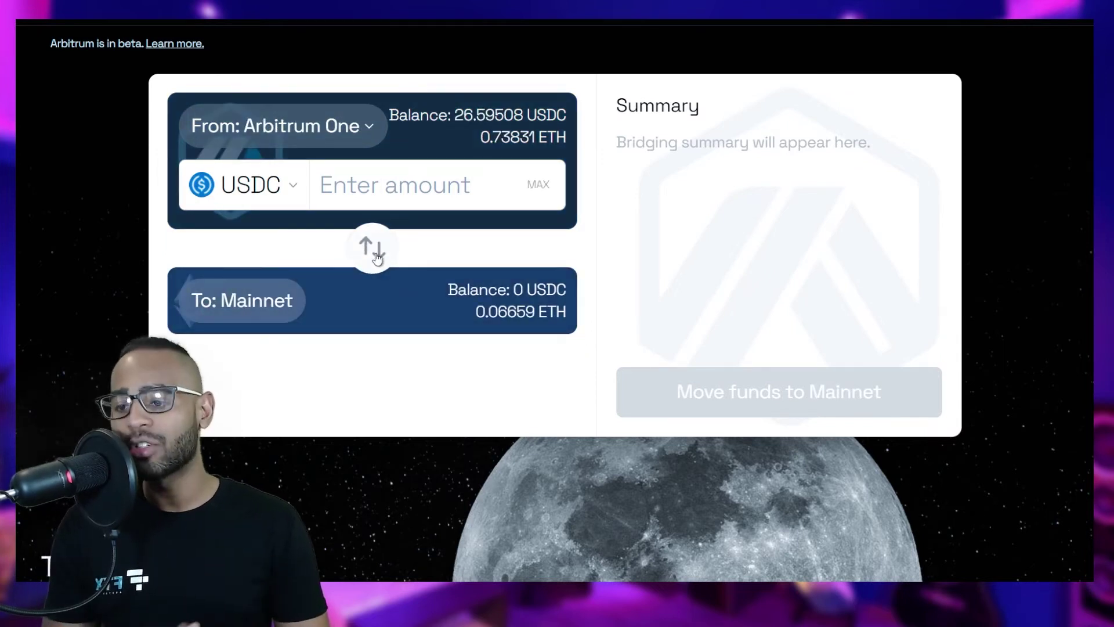
left_click(374, 256)
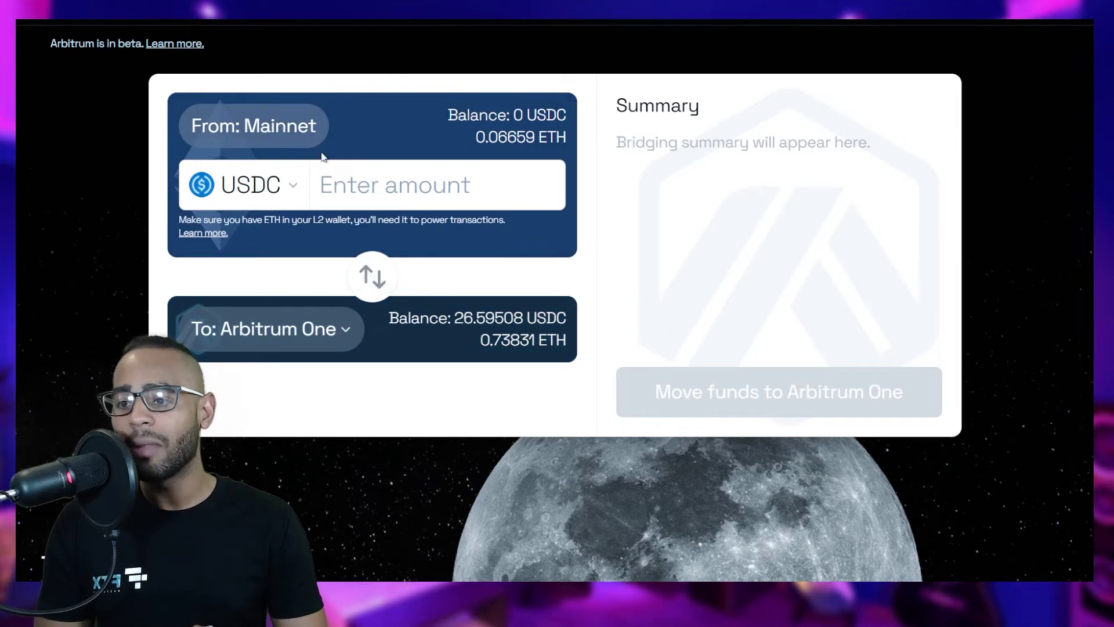
left_click(290, 189)
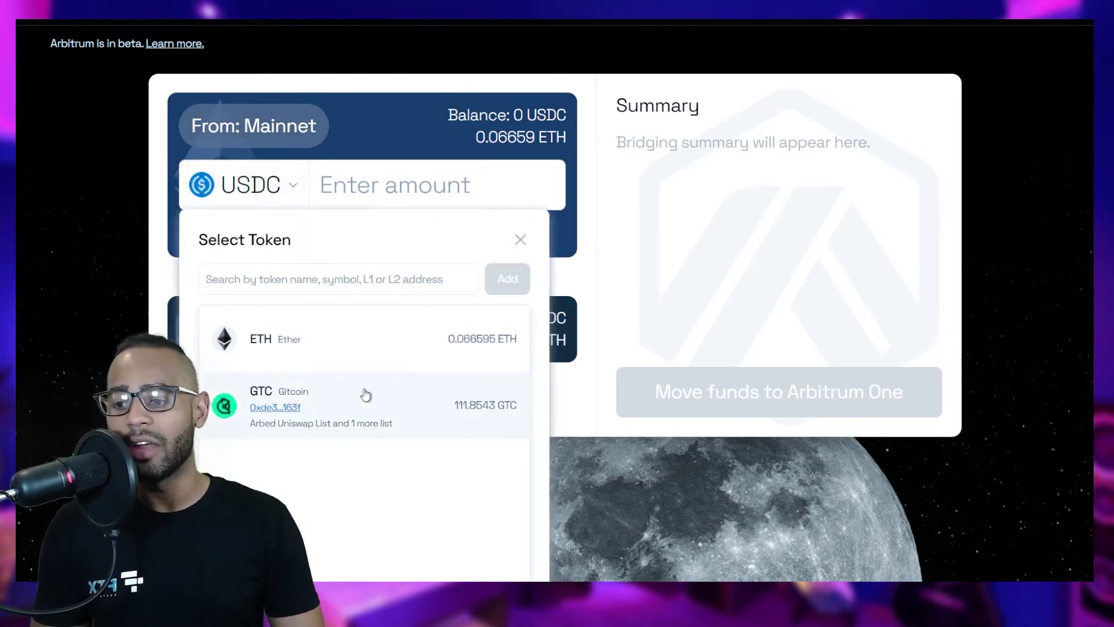
Send 0.01 ETH to Arbitrum One after checking the 0.0104 ETH total and $0.61 gas
left_click(373, 346)
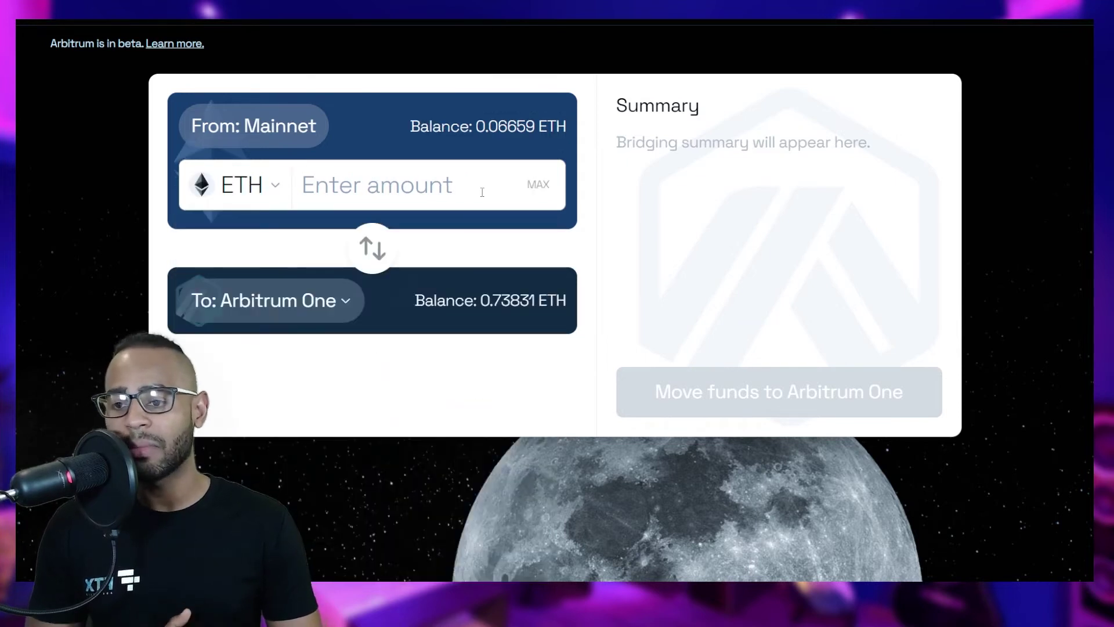
type("0.")
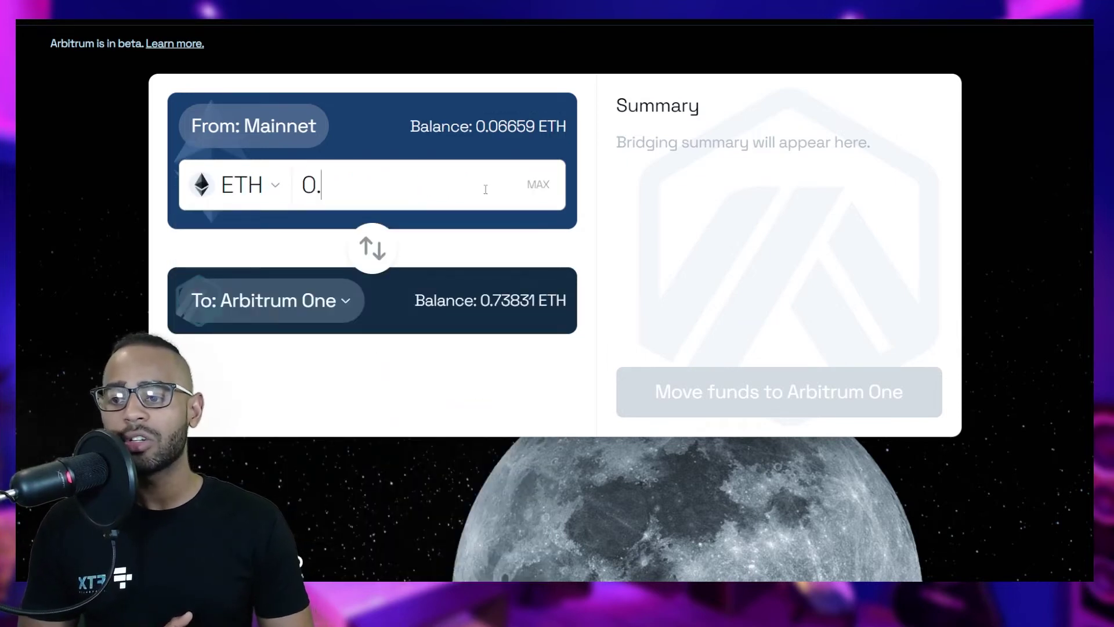
type("01")
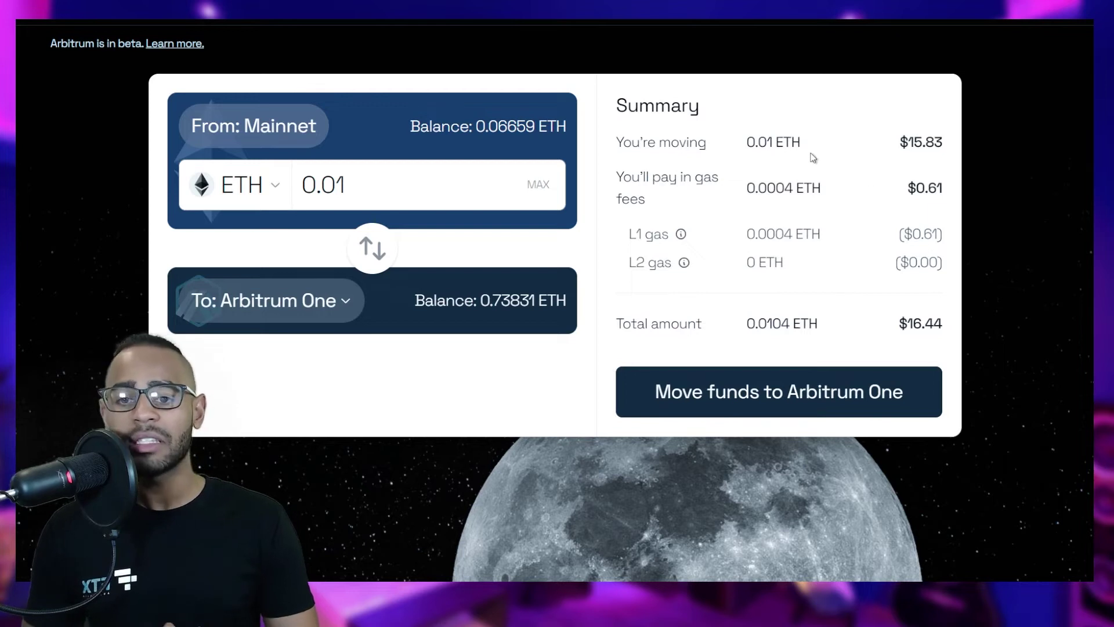
left_click_drag(746, 143, 799, 143)
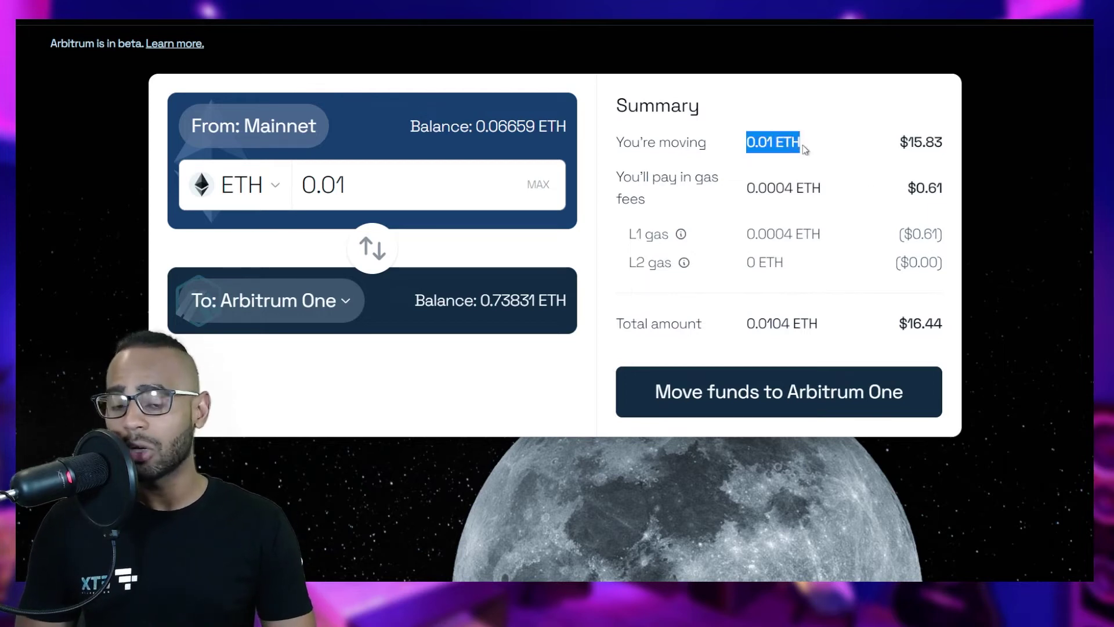
left_click_drag(913, 142, 951, 148)
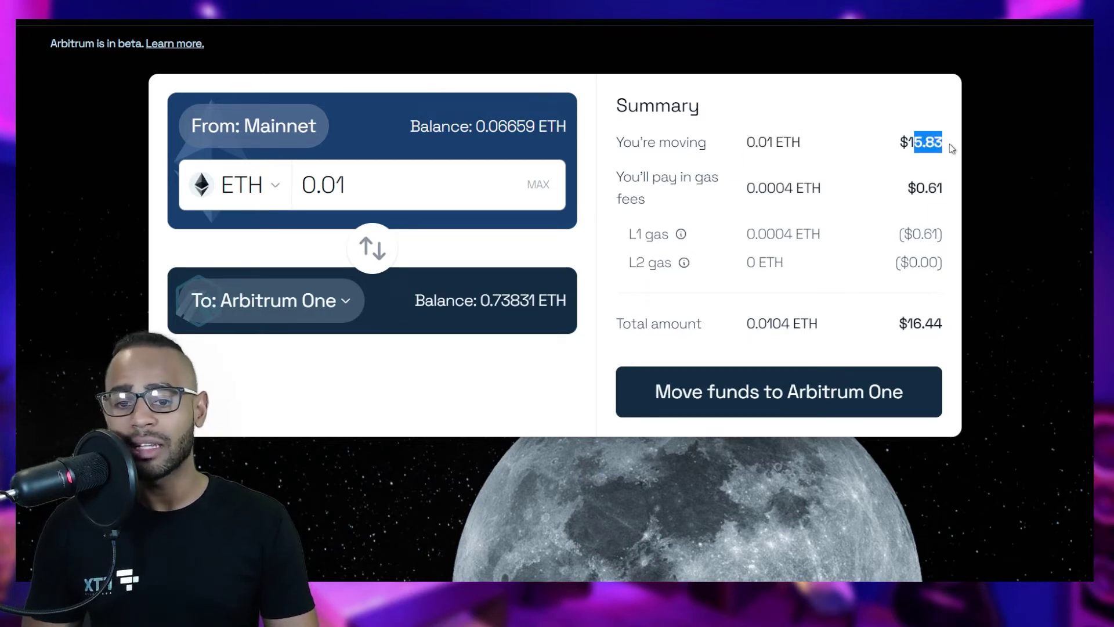
left_click_drag(941, 189, 916, 189)
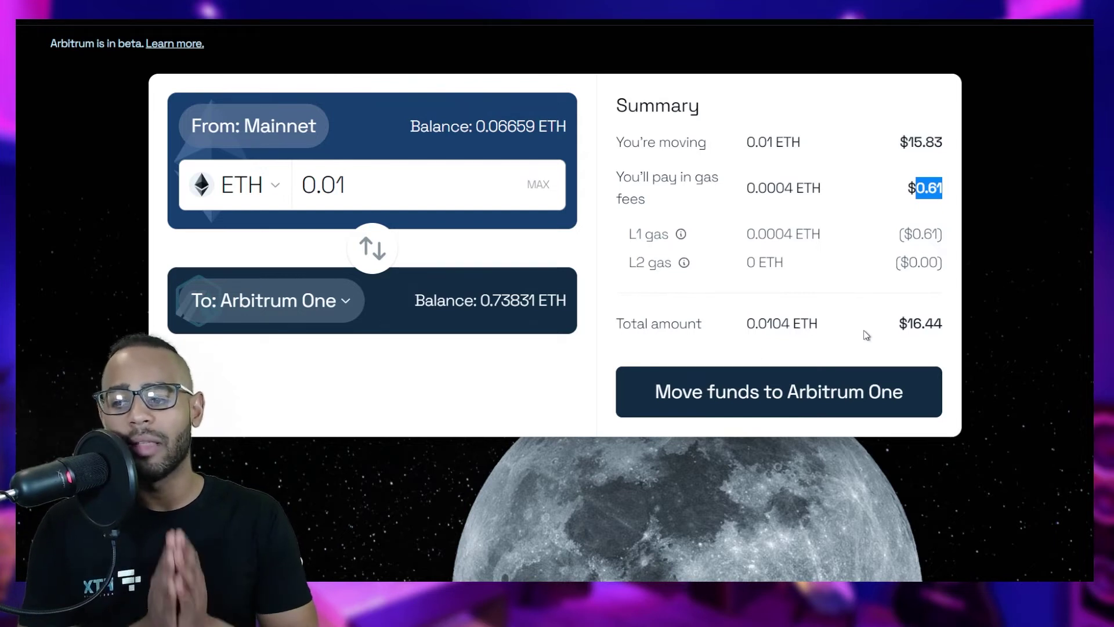
left_click(811, 398)
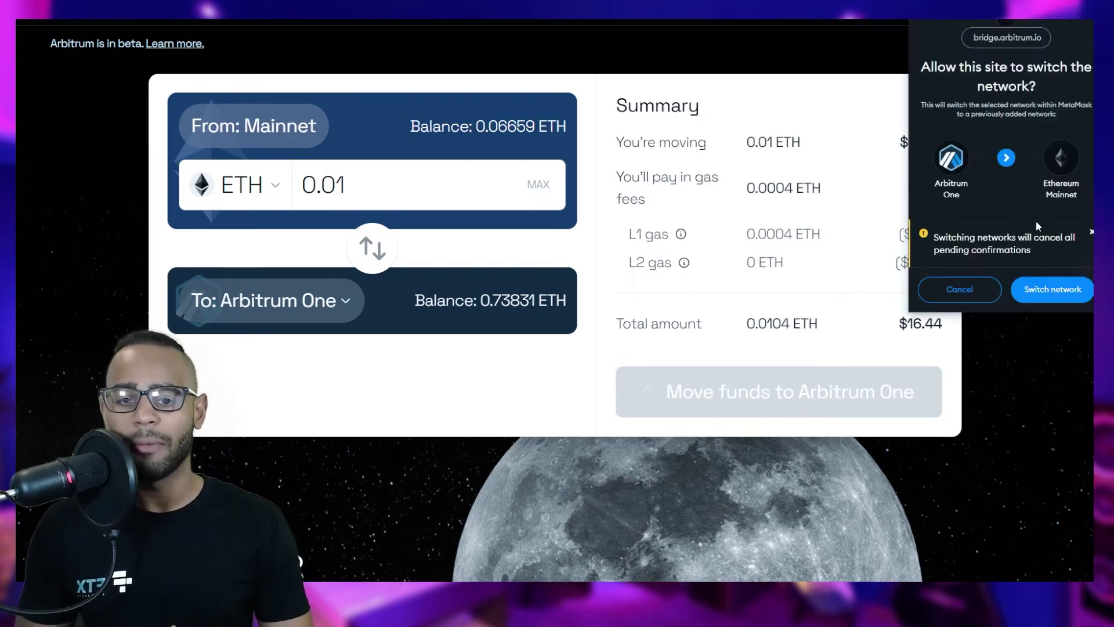
Let MetaMask switch networks, then reject the 0.01 ETH deposit transaction
left_click(1053, 289)
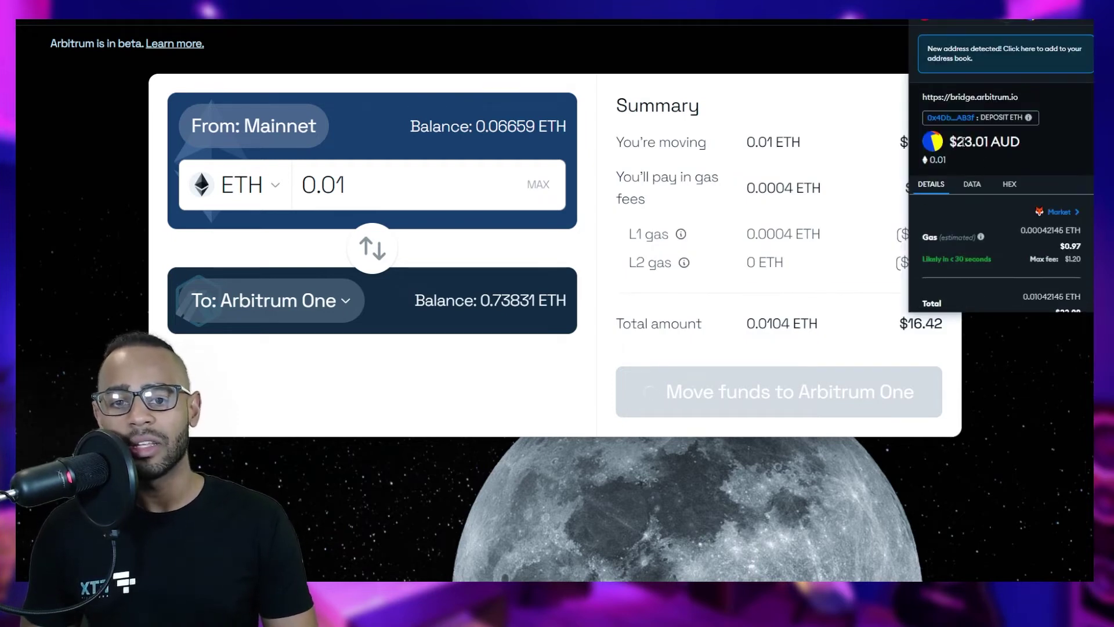
scroll(1021, 203, "down", 3)
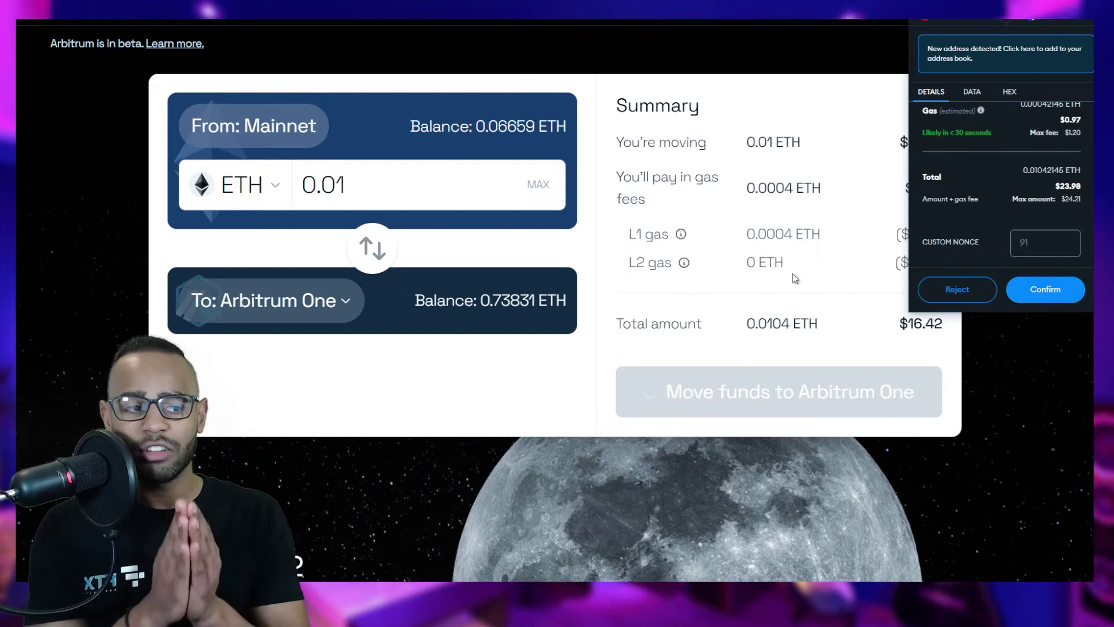
left_click(980, 292)
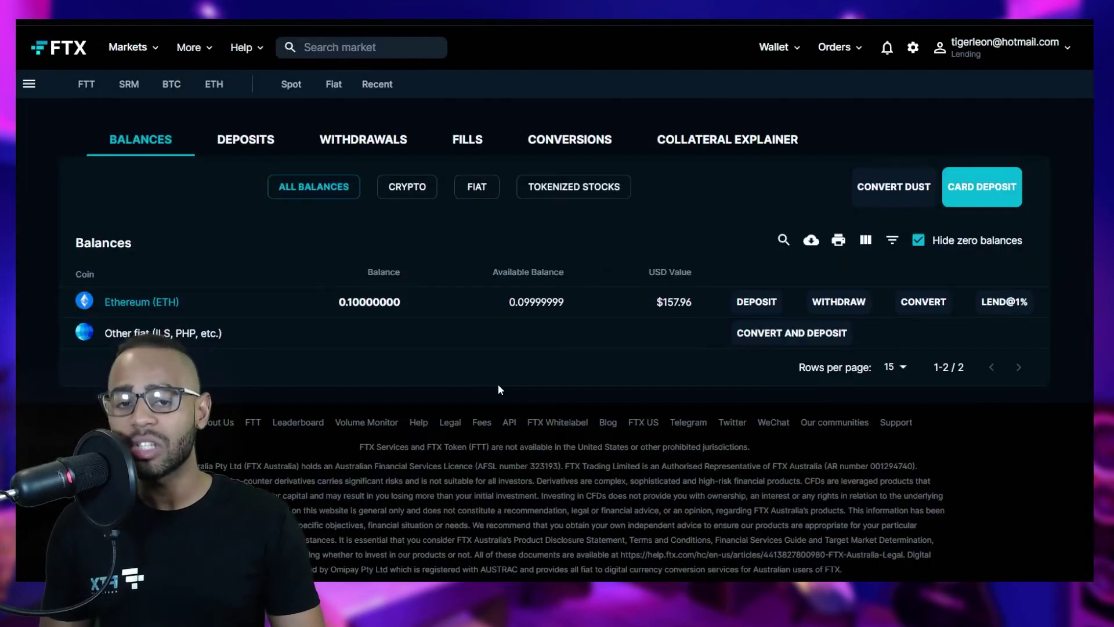
scroll(515, 386, "up", 1)
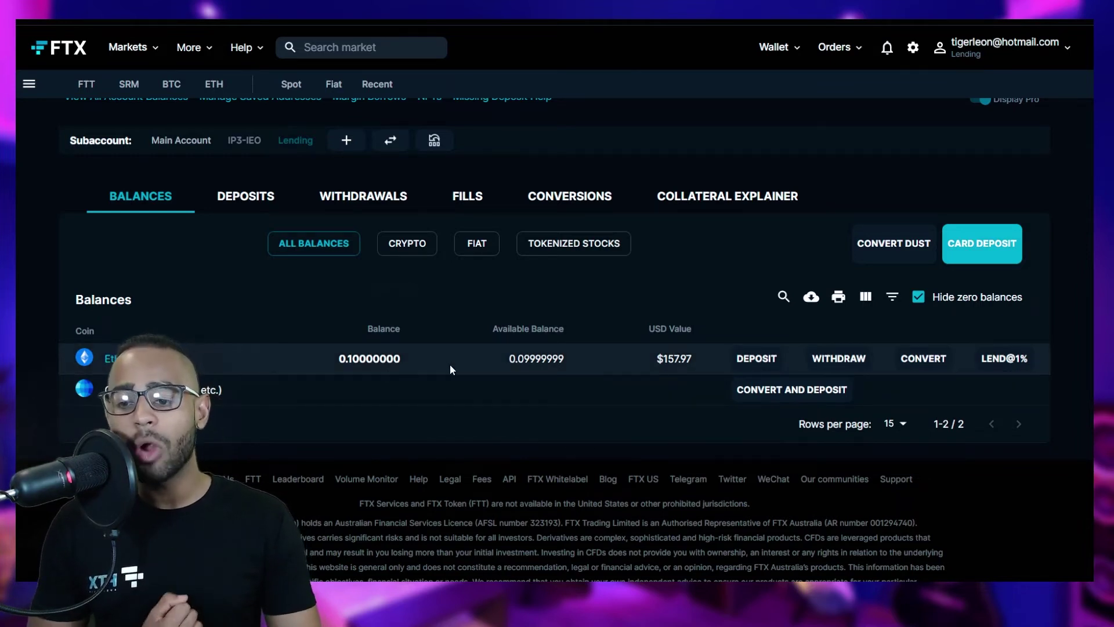
Open the ETH withdrawal form and fill in the maximum 0.09999999 ETH amount
left_click(847, 360)
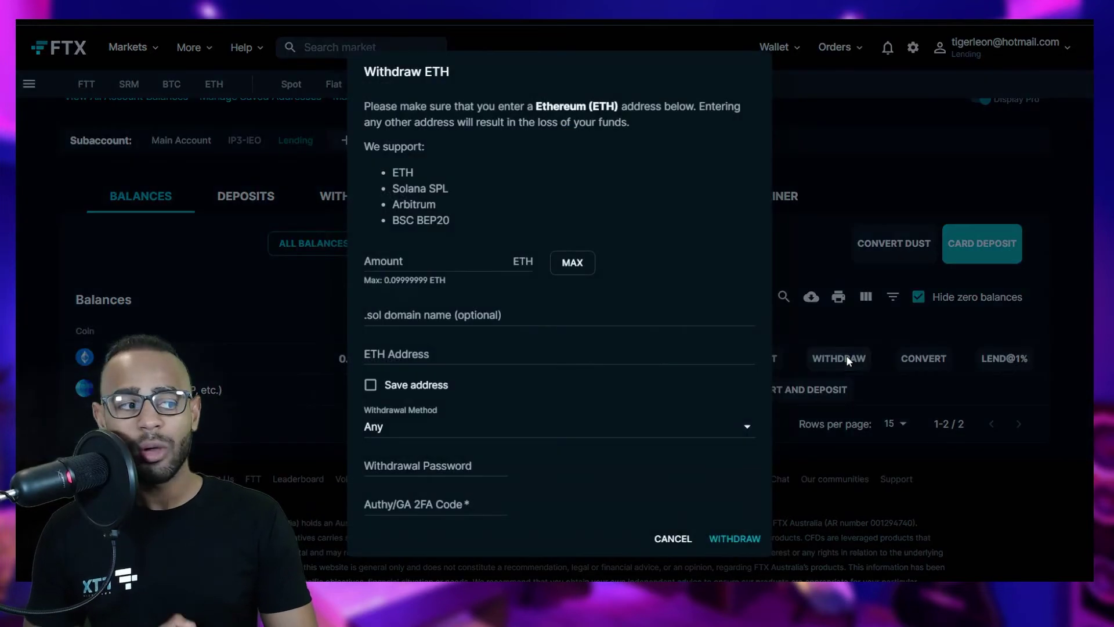
left_click_drag(400, 172, 474, 228)
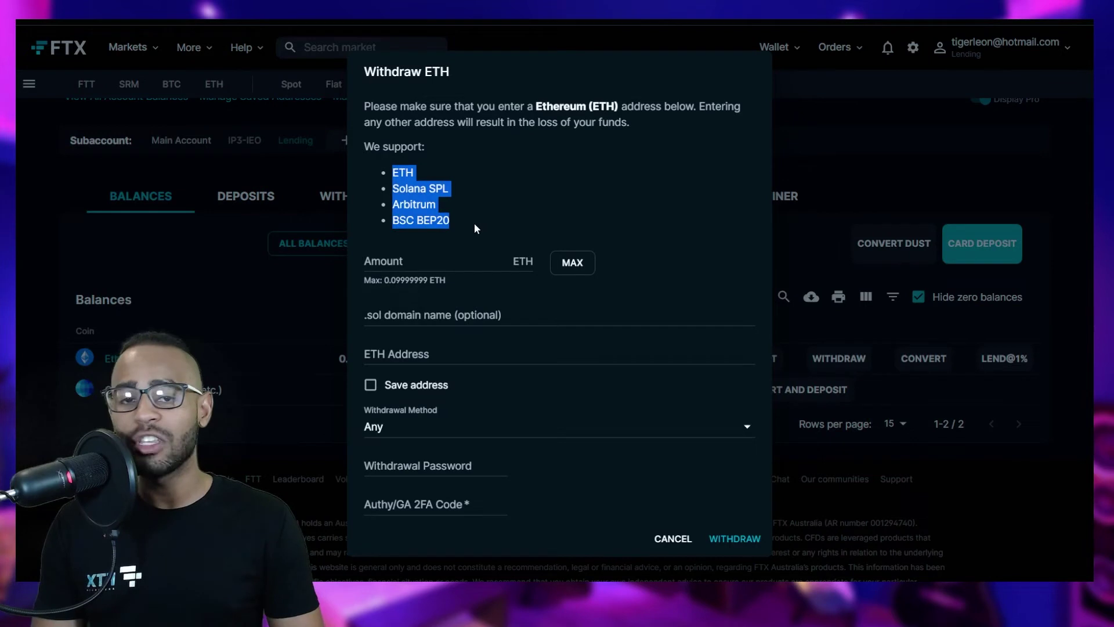
left_click(512, 225)
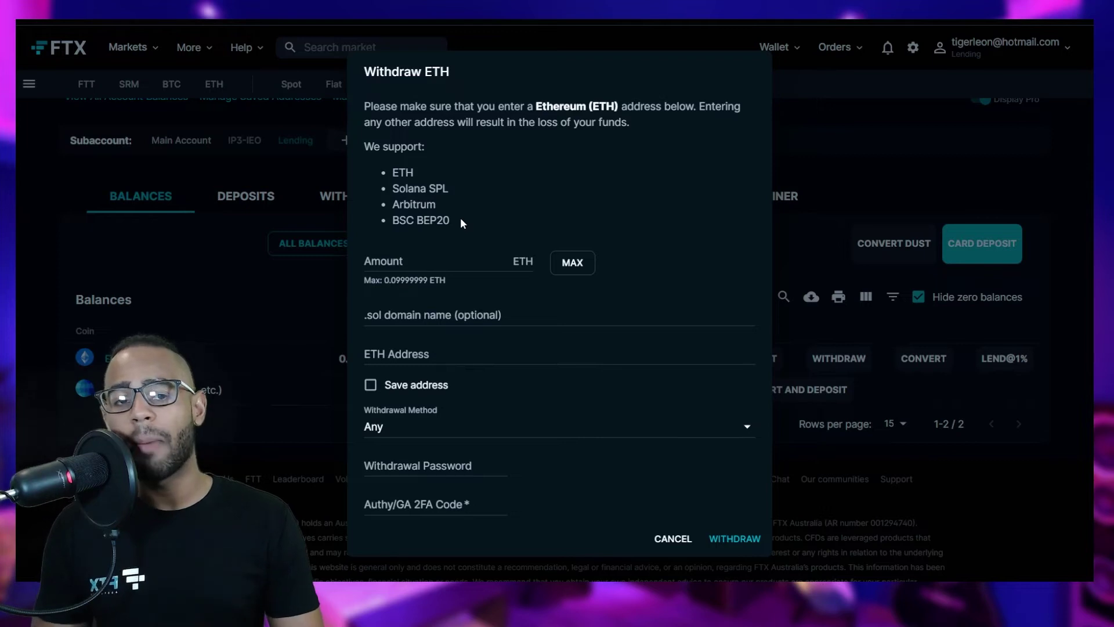
left_click(571, 265)
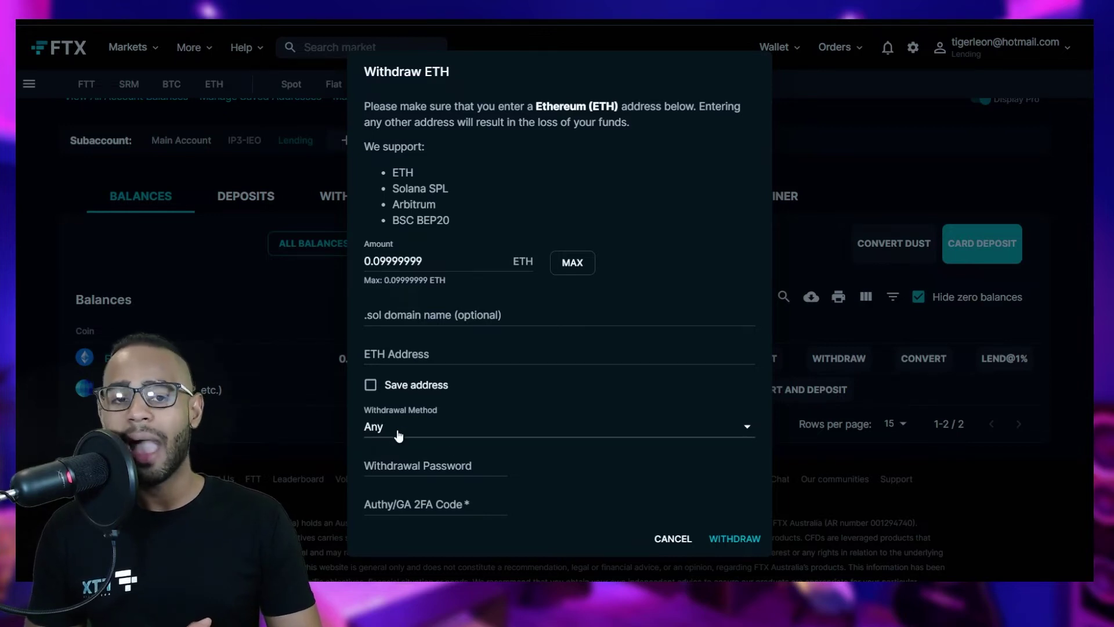
Choose Arbitrum as the withdrawal method and enter a destination ETH address
left_click(428, 434)
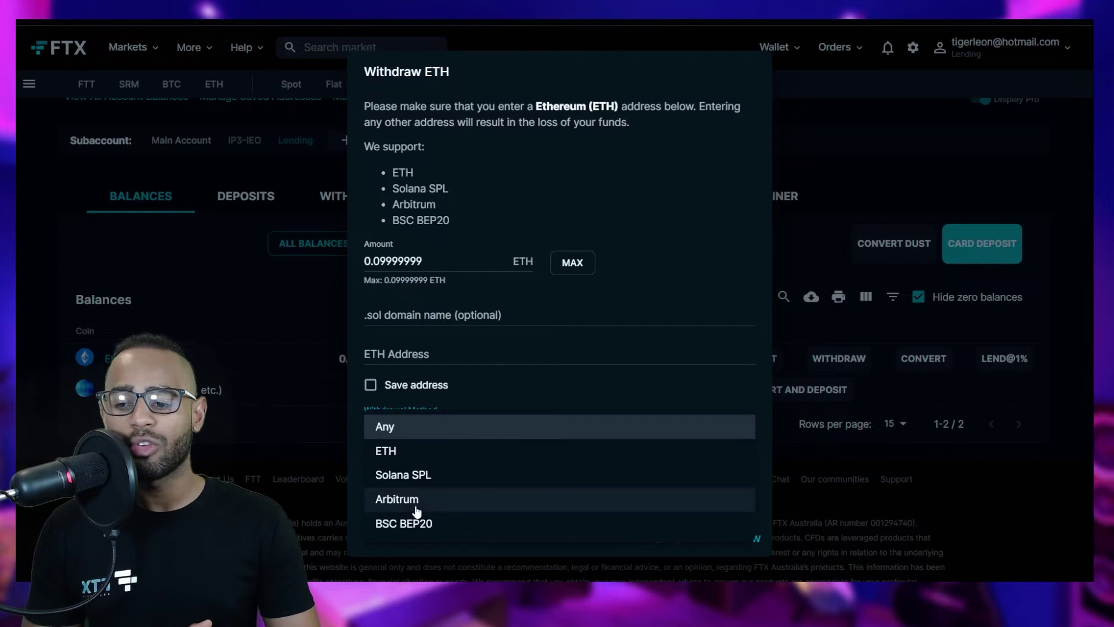
left_click(473, 500)
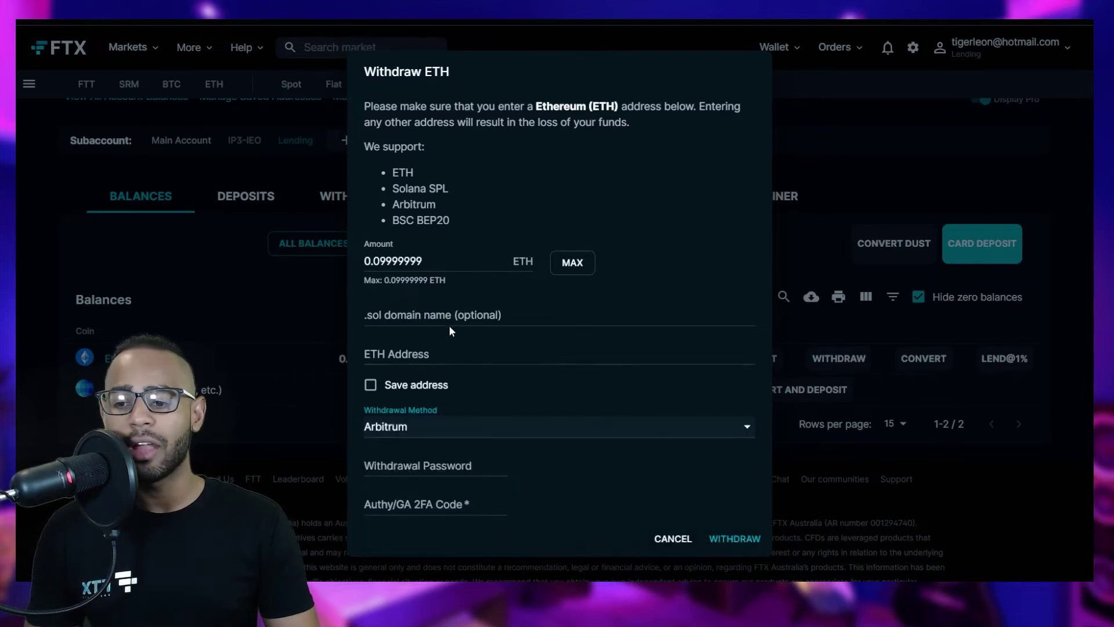
left_click(404, 353)
type("dfggjhgjghgf")
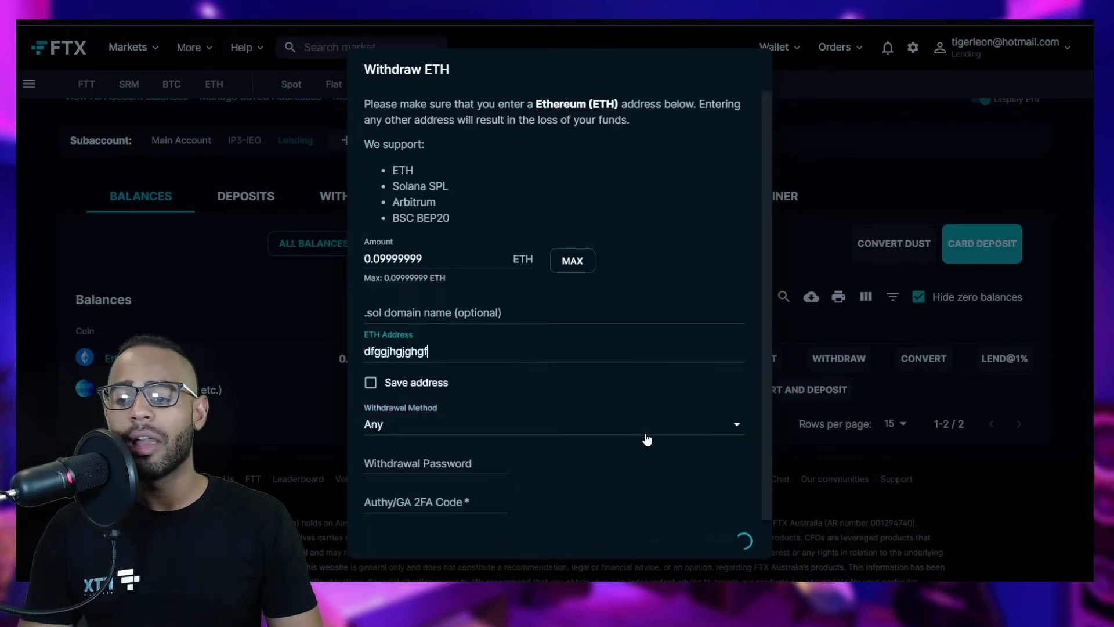